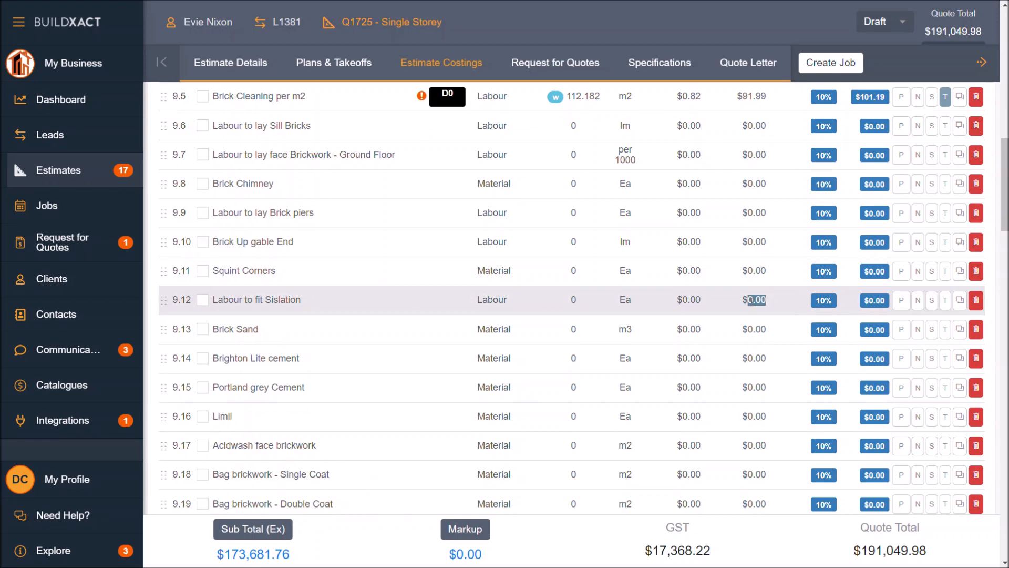
Step: Open the Bricklayer category's items for editing and review where markup is set for the estimate, the category and individual items
left_click(759, 301)
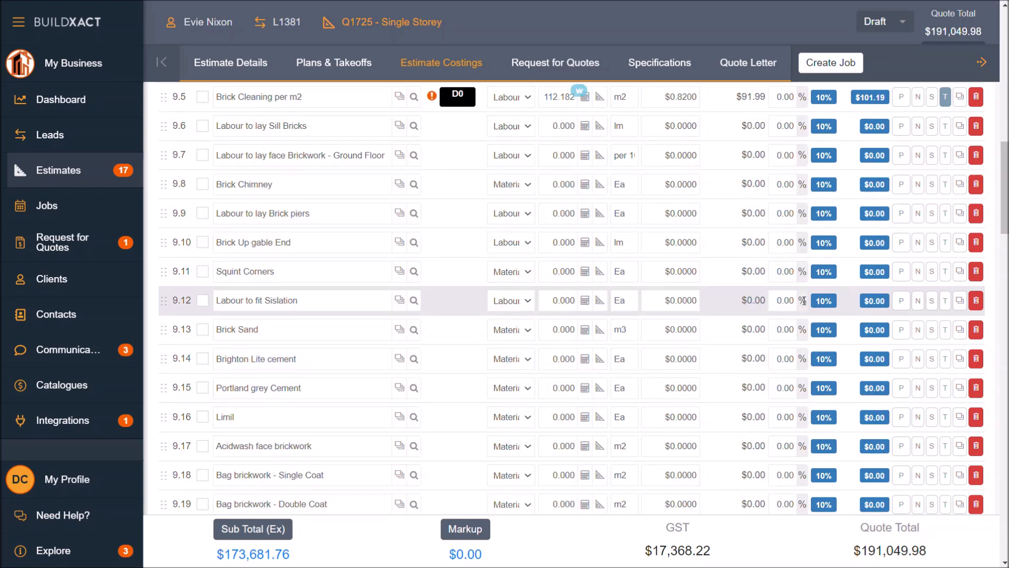
scroll(864, 304, "up", 6)
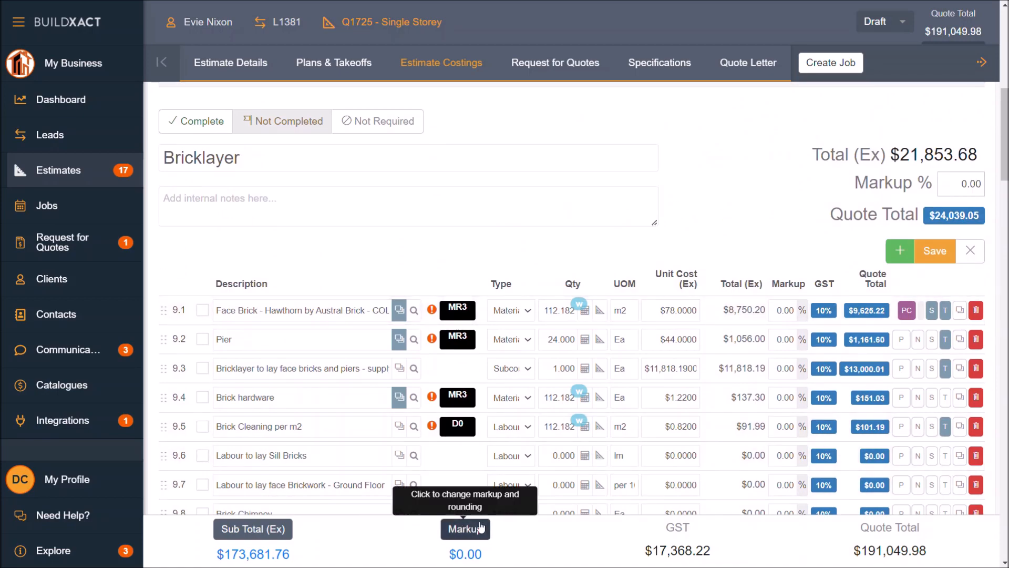
left_click(466, 554)
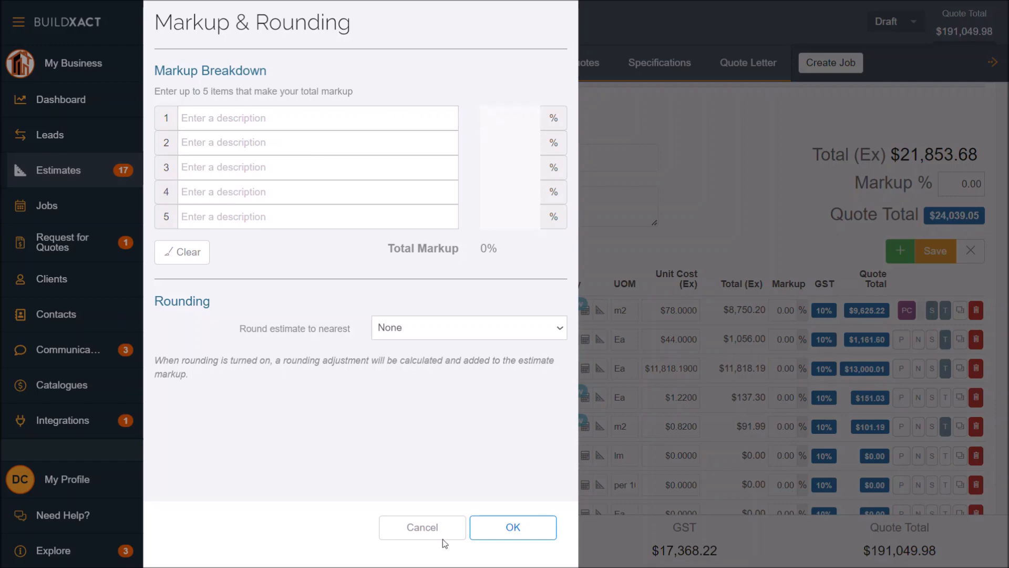
left_click(423, 527)
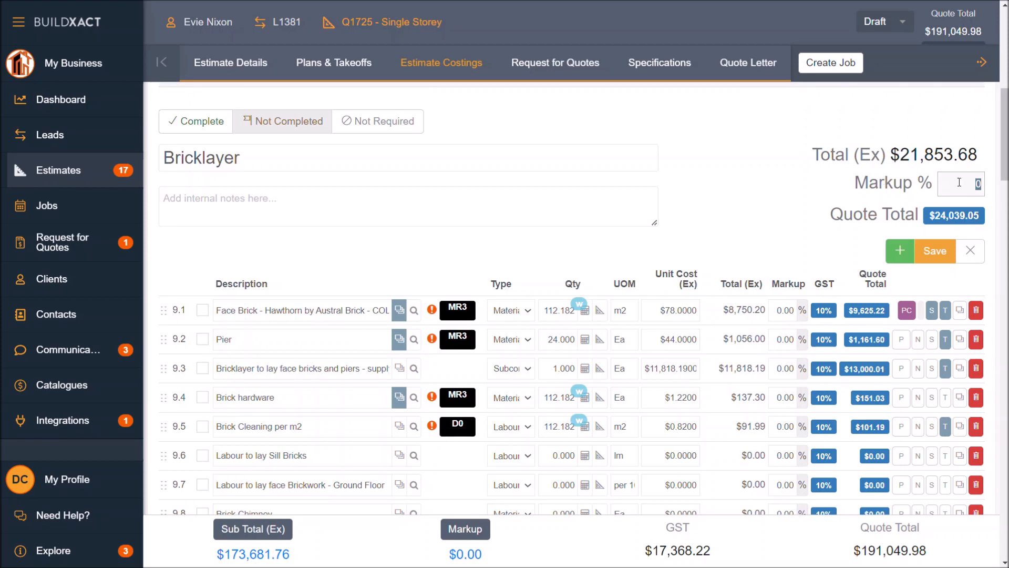
left_click(787, 312)
double_click(787, 312)
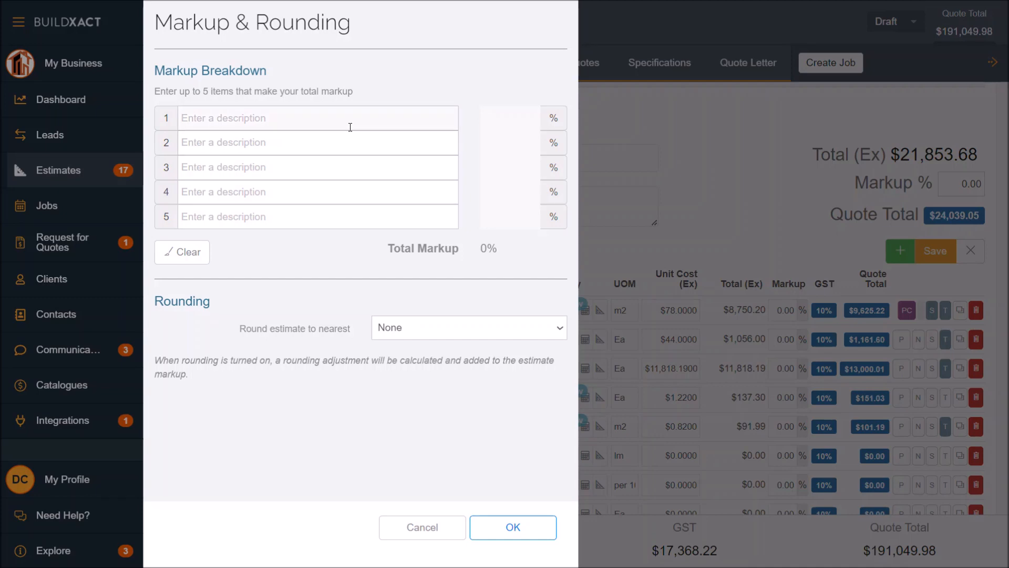
Step: Add an estimate-wide markup line named Markup at 20% with rounding left at None, and check the estimate's subtotal and markup amount
left_click(350, 127)
type("Markup")
type("20")
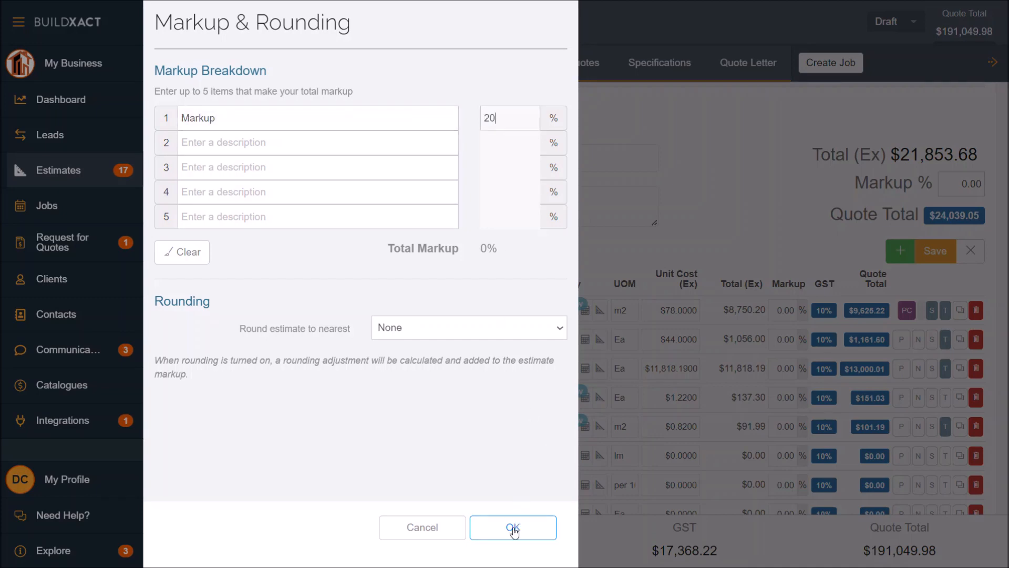
left_click(426, 330)
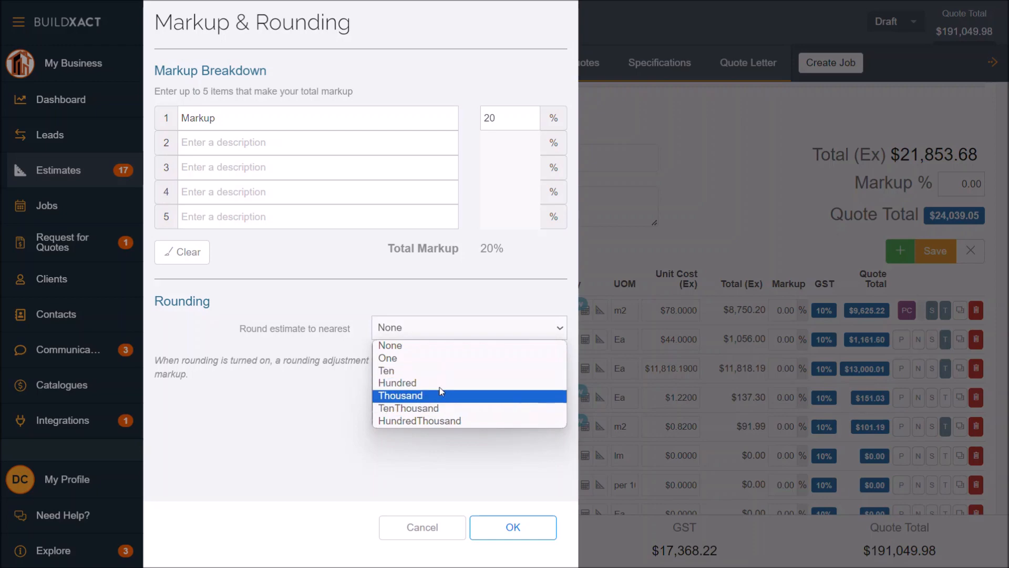
left_click(502, 530)
left_click(525, 523)
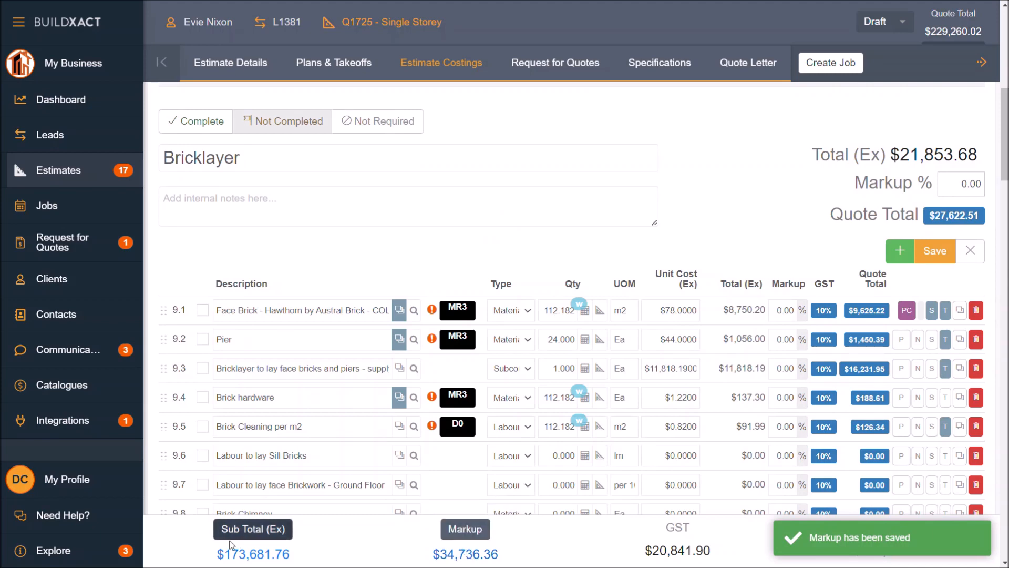
left_click_drag(217, 554, 314, 559)
left_click_drag(432, 555, 522, 564)
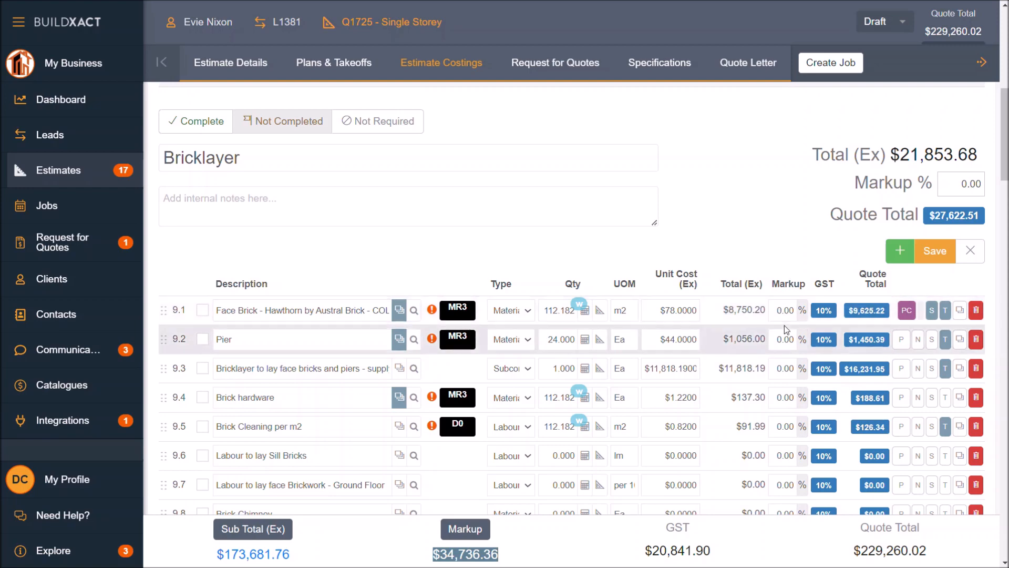
Step: Open the Electrician category for editing and set the markup of the Electrical rough in and fit off item to 5%
scroll(786, 327, "down", 8)
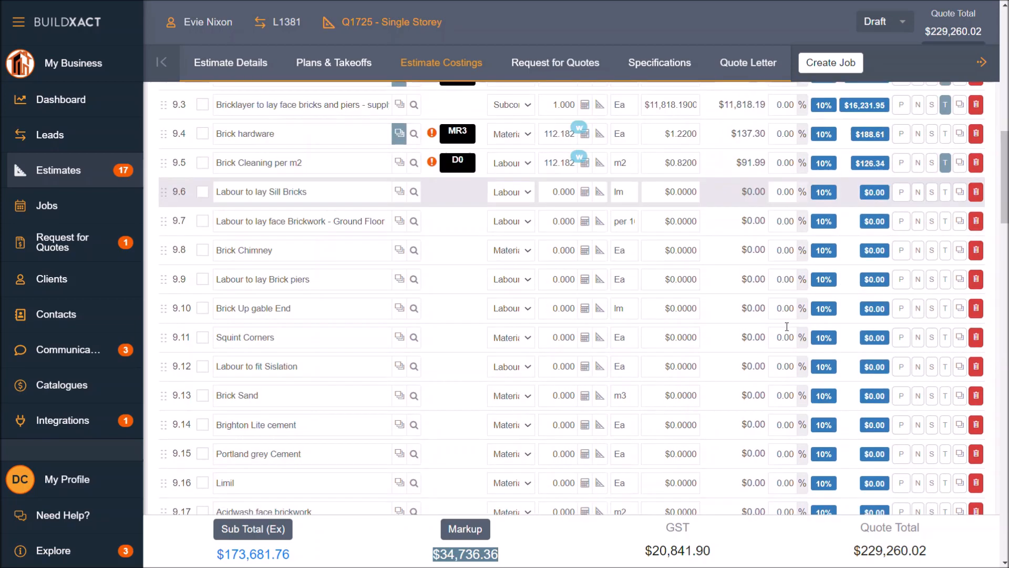
scroll(787, 330, "down", 10)
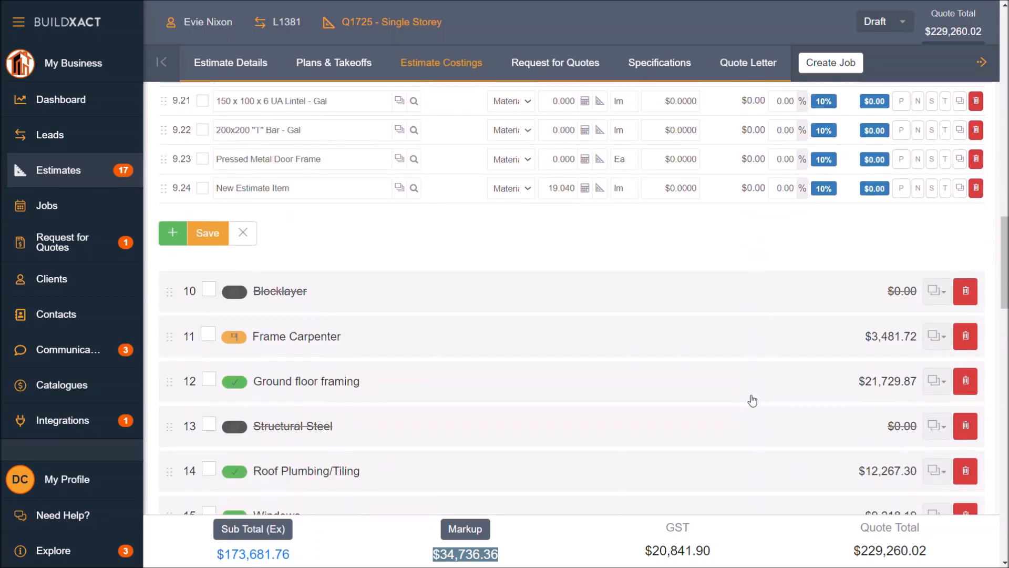
left_click(503, 474)
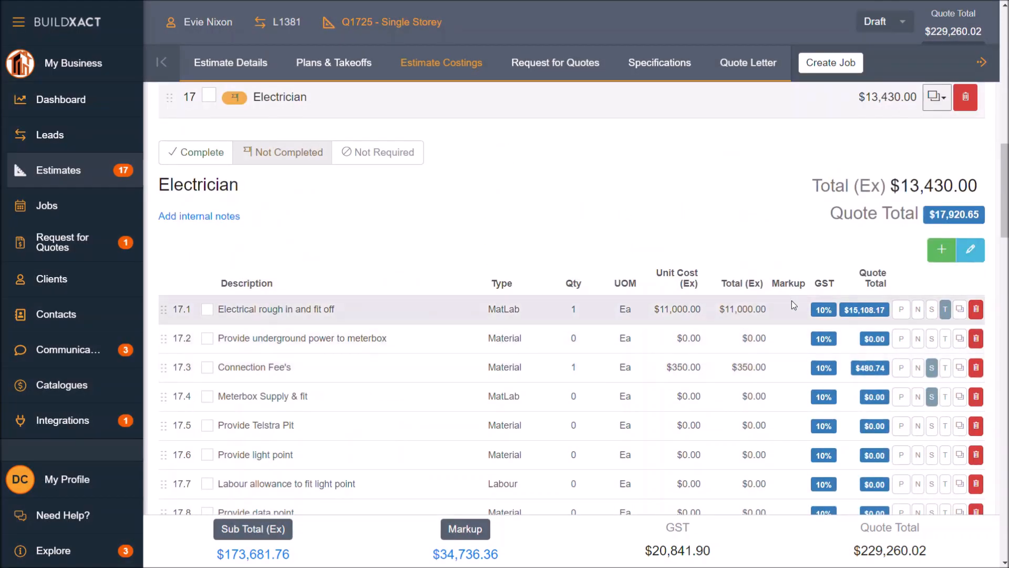
double_click(734, 310)
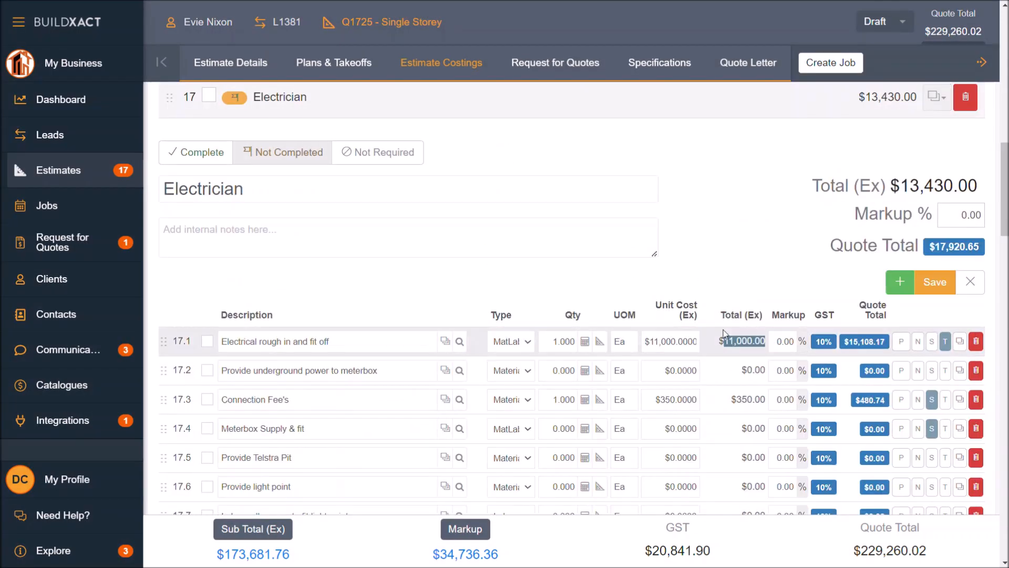
left_click(782, 341)
type("5")
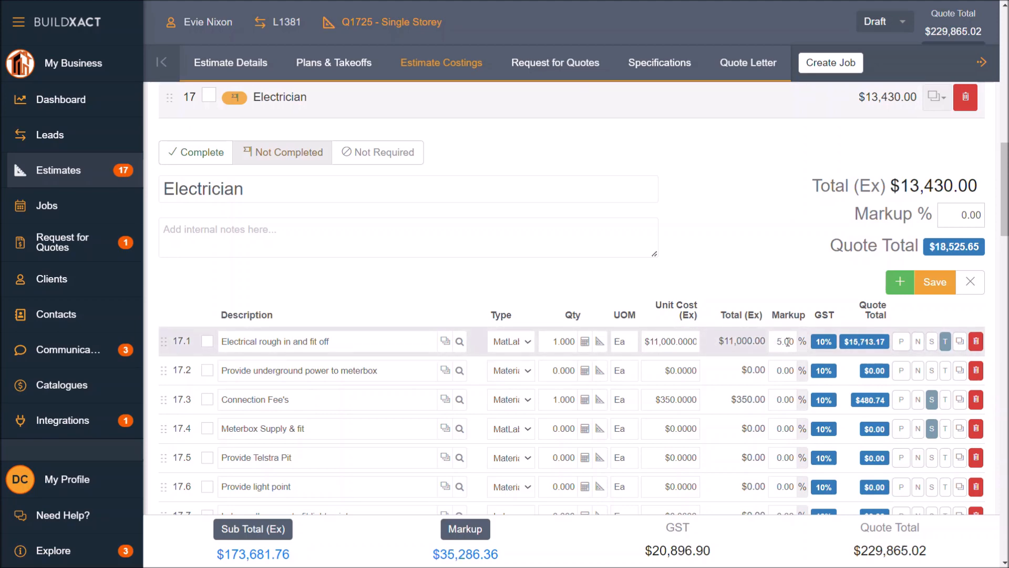
Step: Examine how the quote total of Electrical rough in and fit off is built from cost, combined markup, redistributions and tax
left_click(877, 343)
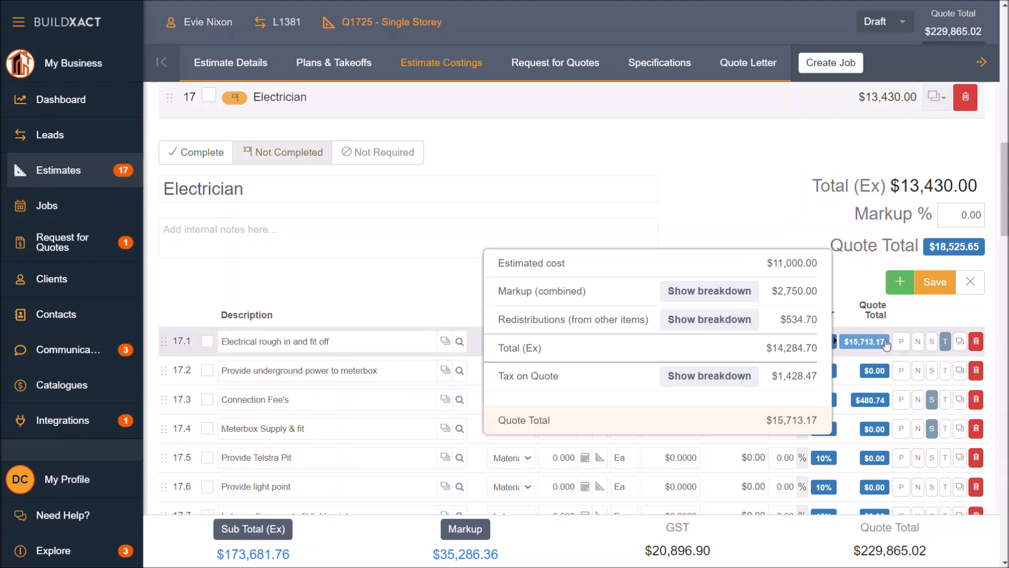
left_click(855, 298)
left_click_drag(724, 343, 768, 341)
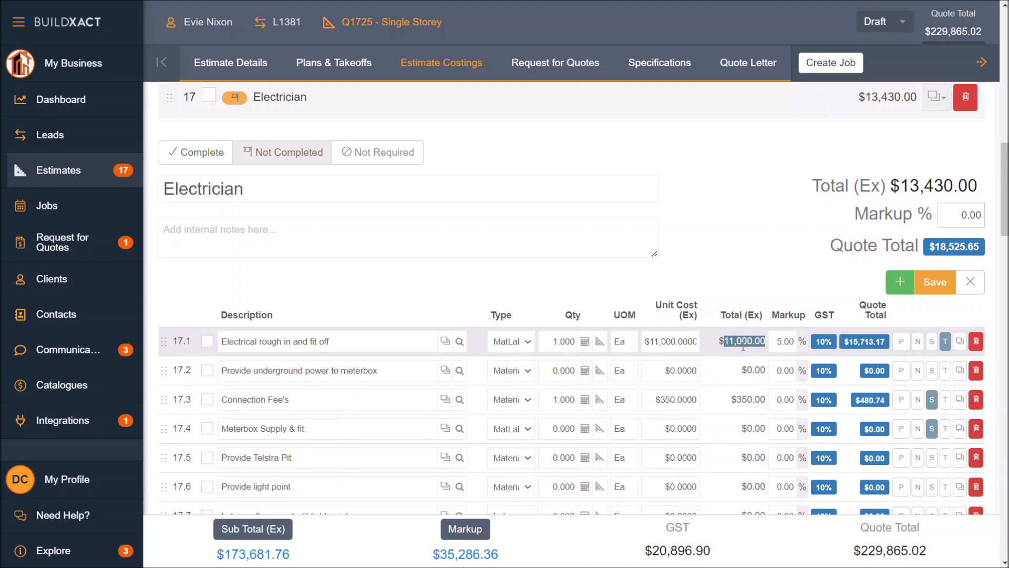
left_click(869, 343)
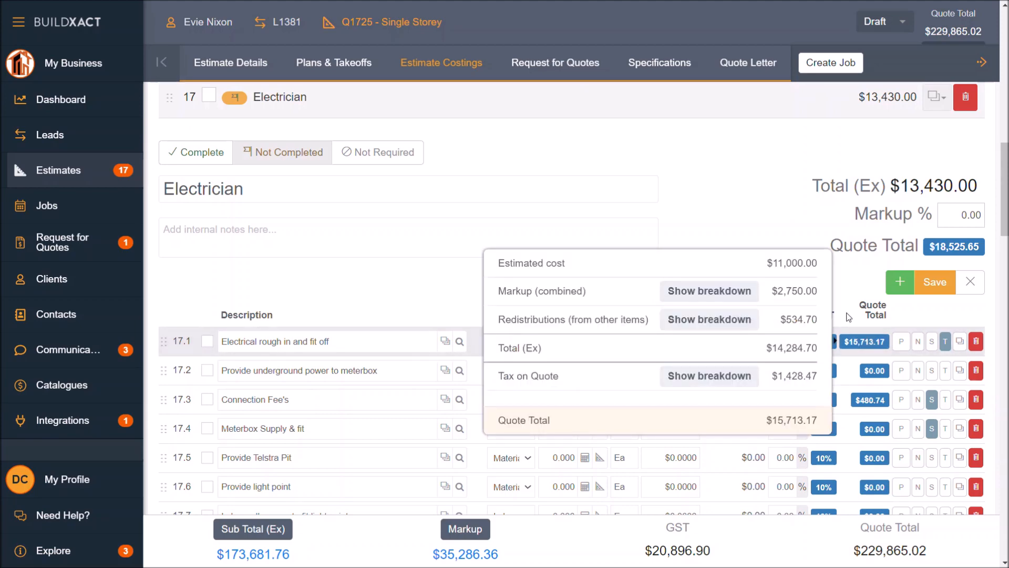
left_click_drag(774, 263, 818, 290)
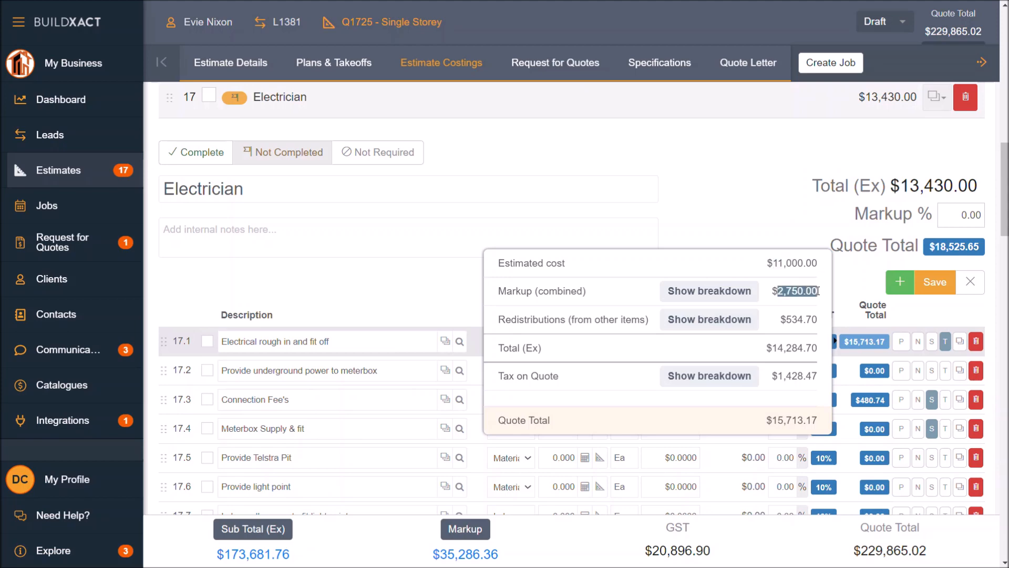
left_click_drag(781, 320, 817, 314)
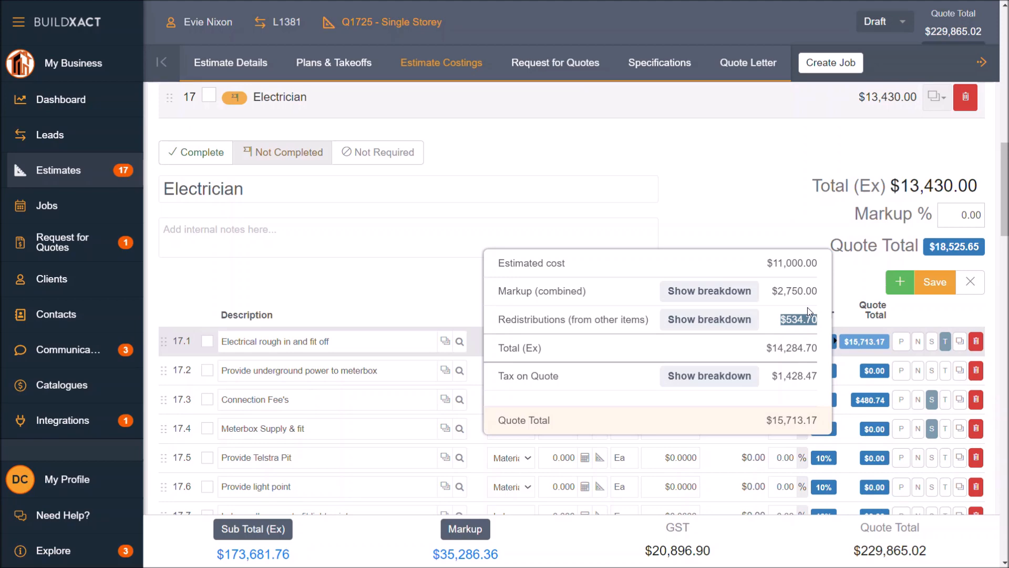
left_click_drag(517, 321, 699, 330)
left_click_drag(812, 321, 779, 325)
left_click_drag(812, 348, 765, 347)
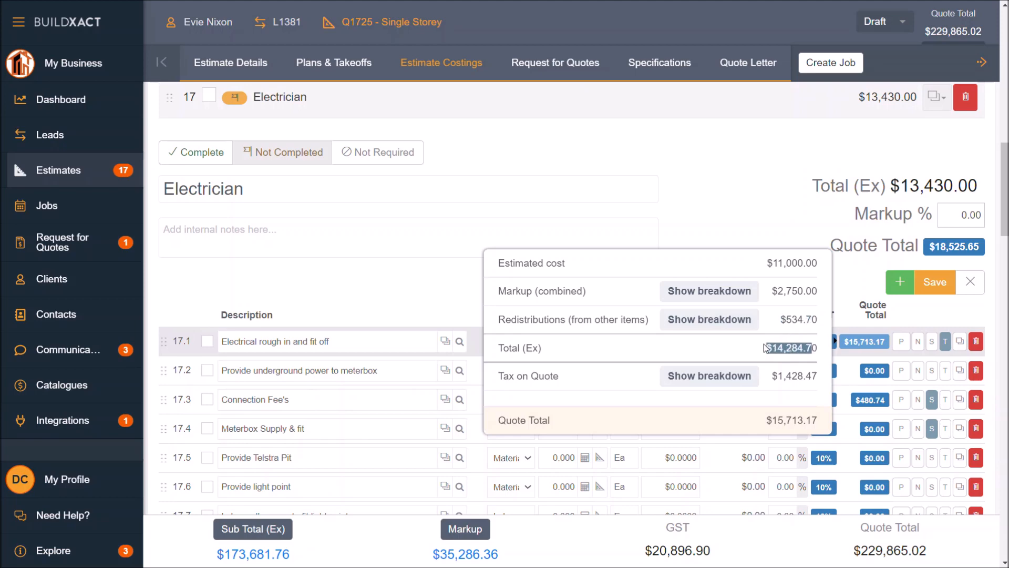
left_click(802, 374)
left_click_drag(805, 420, 761, 425)
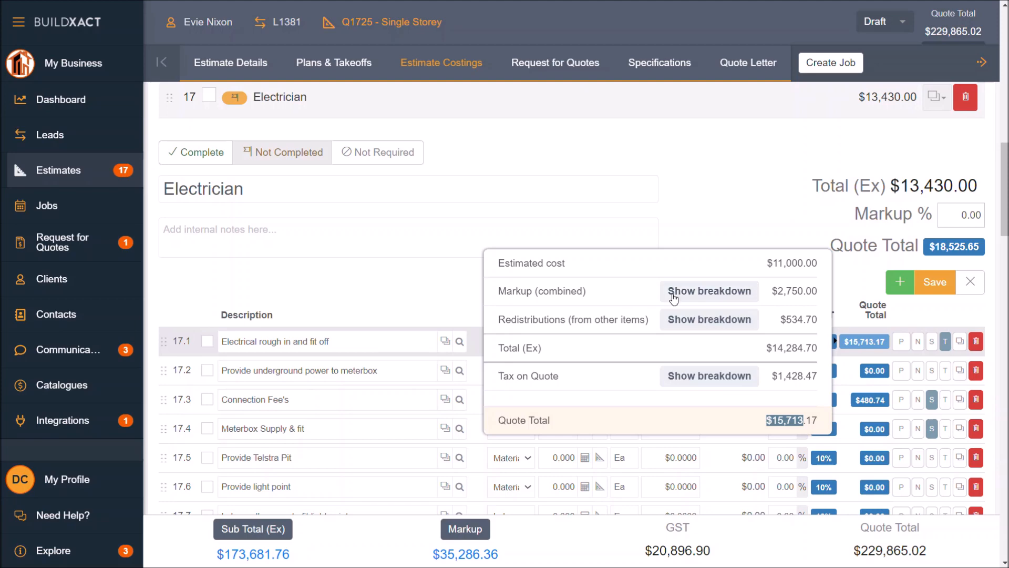
Step: Review the combined markup breakdown of Electrical rough in and fit off, comparing the item and estimate portions
left_click(714, 294)
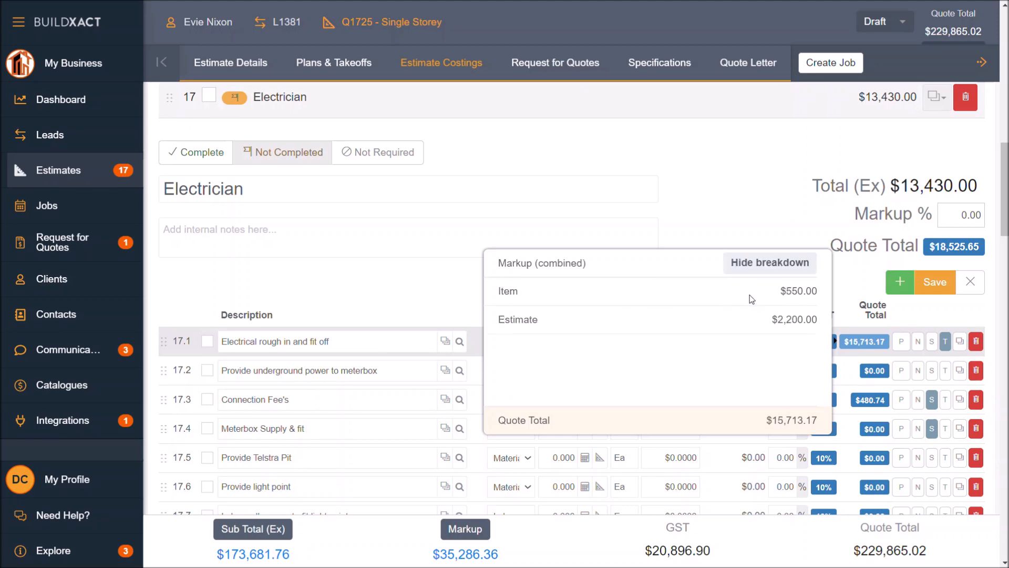
left_click_drag(801, 291, 771, 297)
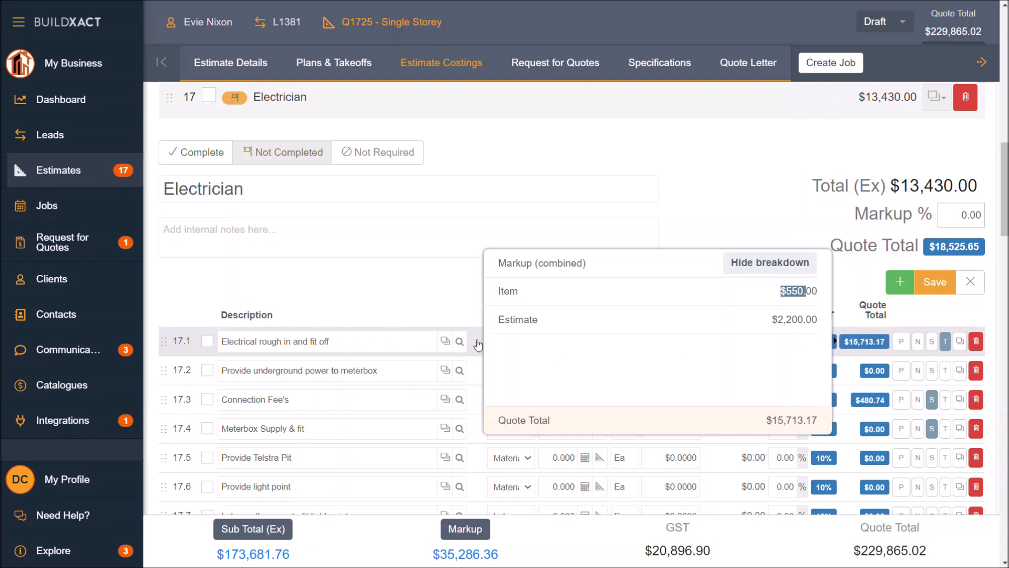
left_click_drag(802, 319, 771, 321)
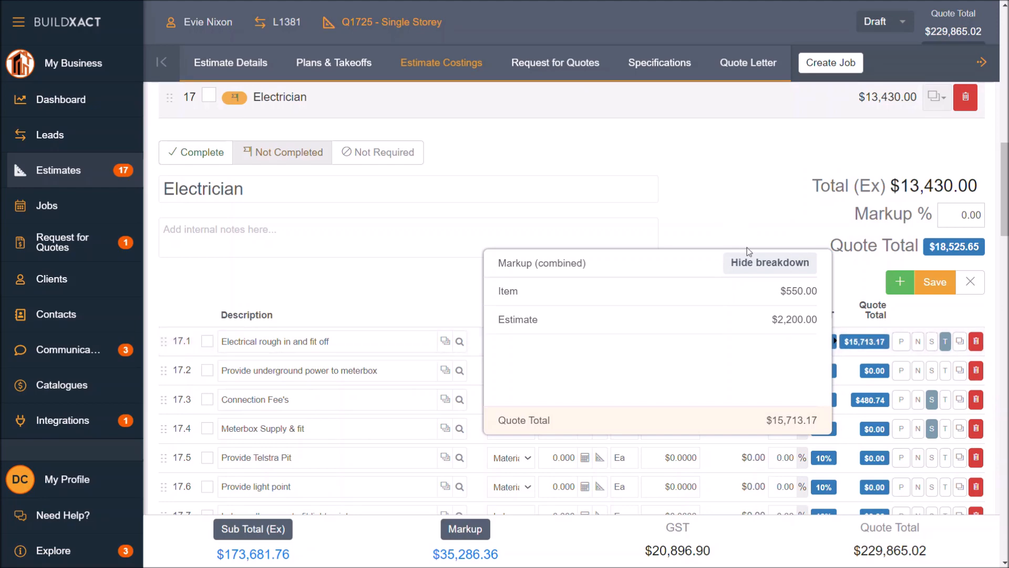
left_click(739, 221)
left_click(780, 341)
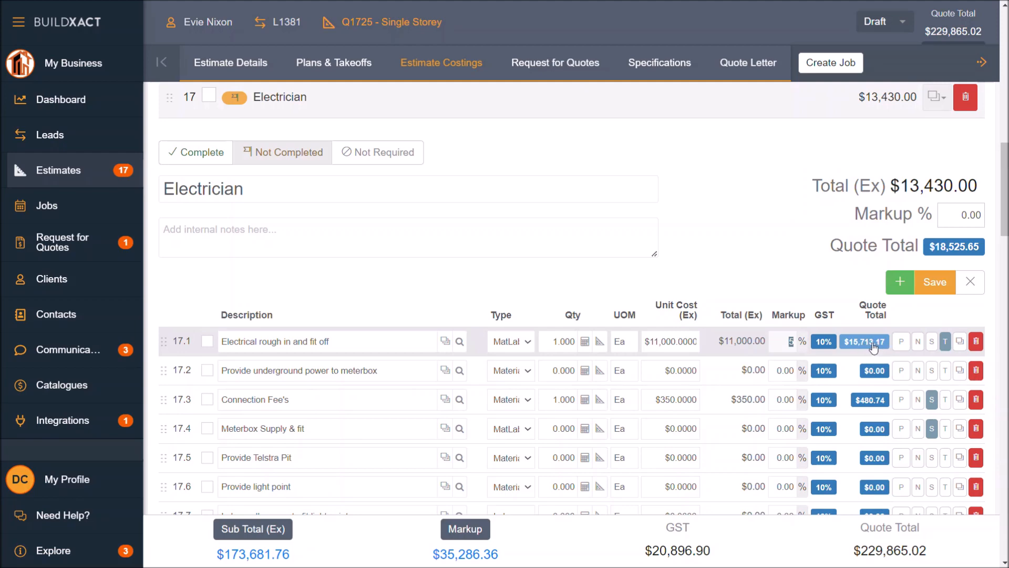
left_click(818, 294)
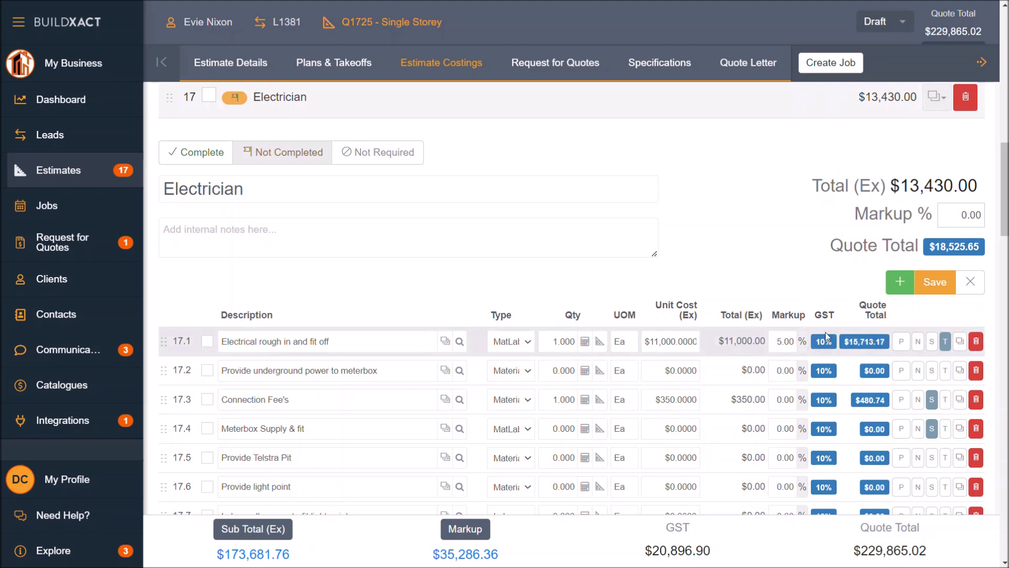
Step: Switch the tax profile of Electrical rough in and fit off to GST Free Income (EXM-IN) and save the Electrician category
left_click(824, 343)
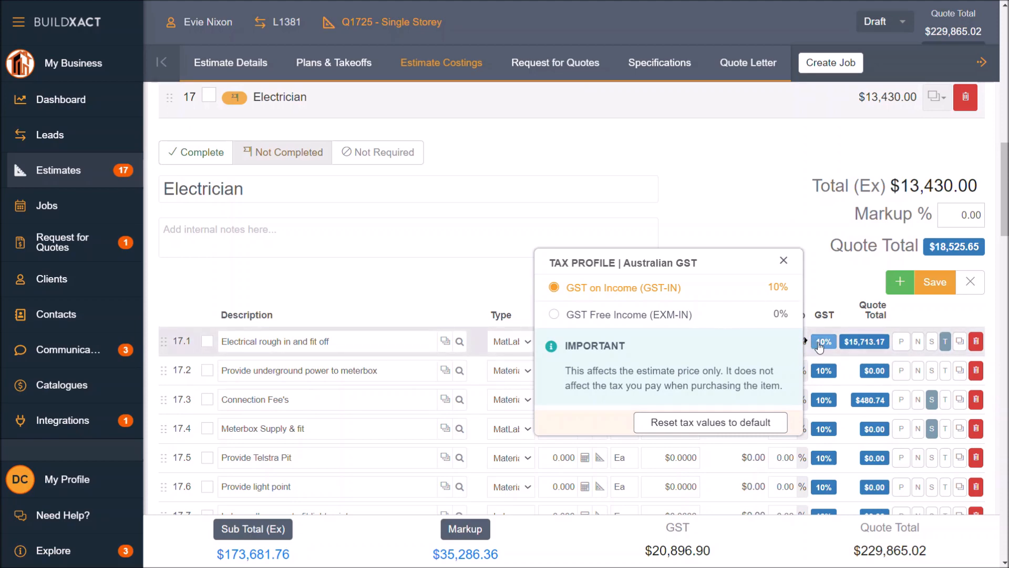
left_click(668, 314)
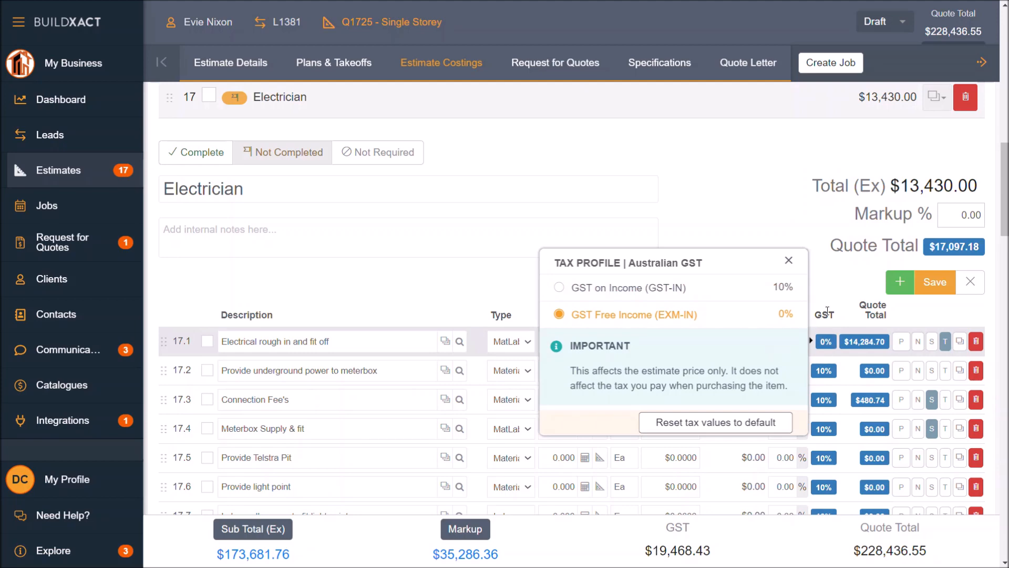
left_click(939, 286)
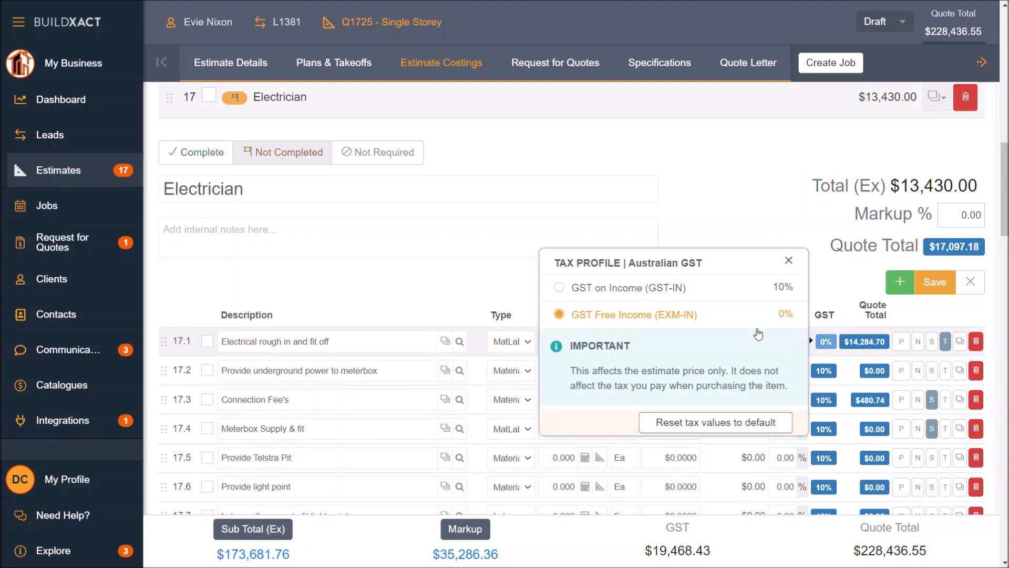
left_click(938, 288)
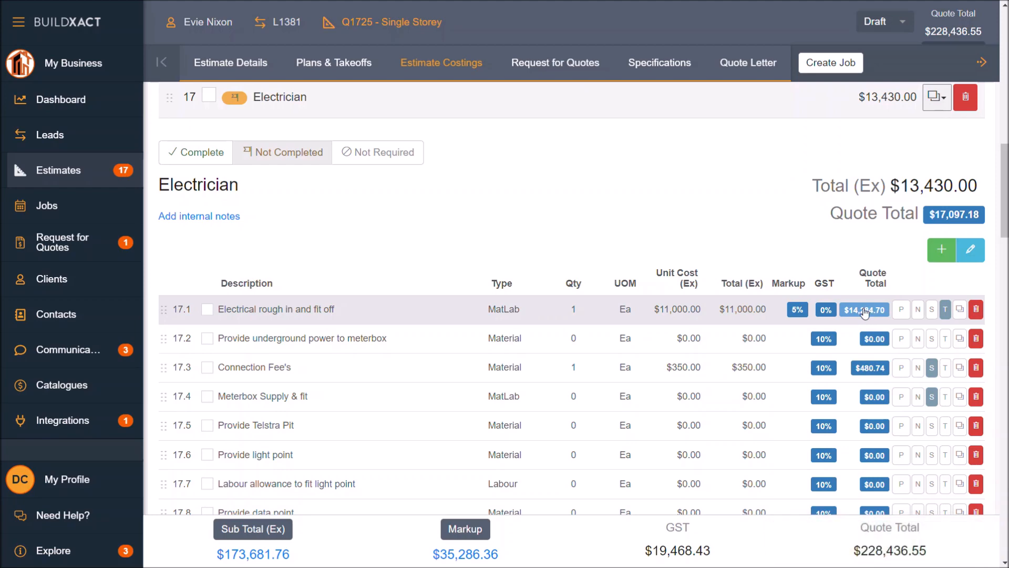
Step: Check the tax on quote in the quote total breakdown of Electrical rough in and fit off
left_click(868, 310)
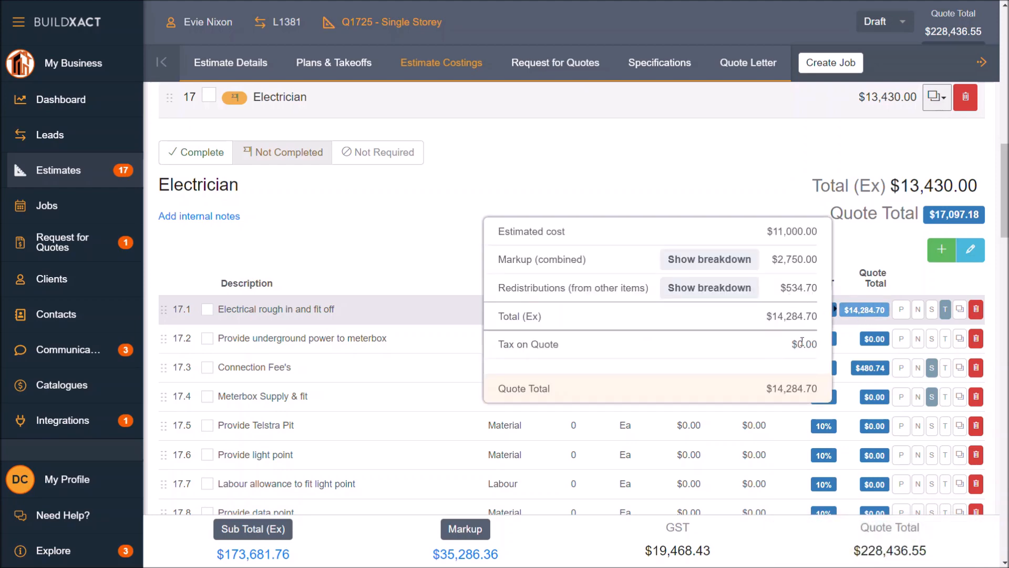
left_click_drag(817, 344, 793, 345)
left_click(864, 247)
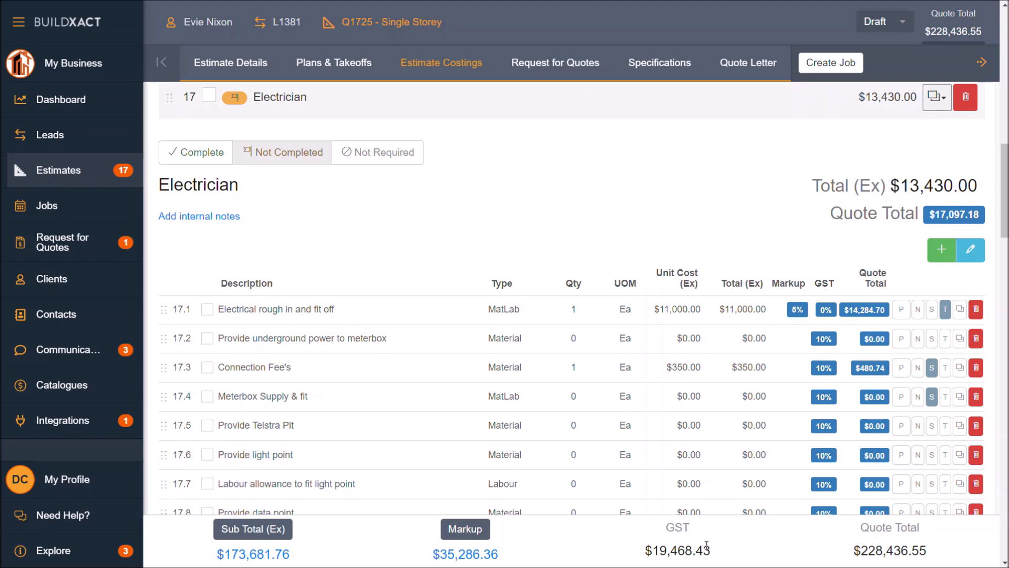
Step: Review the overall GST amount in the estimate's totals
left_click_drag(644, 550, 721, 551)
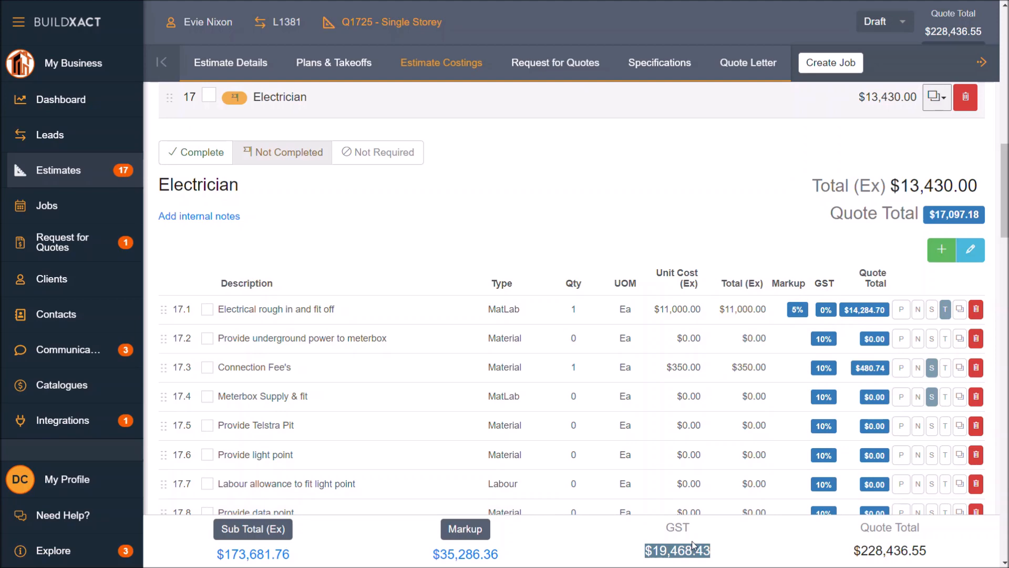
left_click(741, 551)
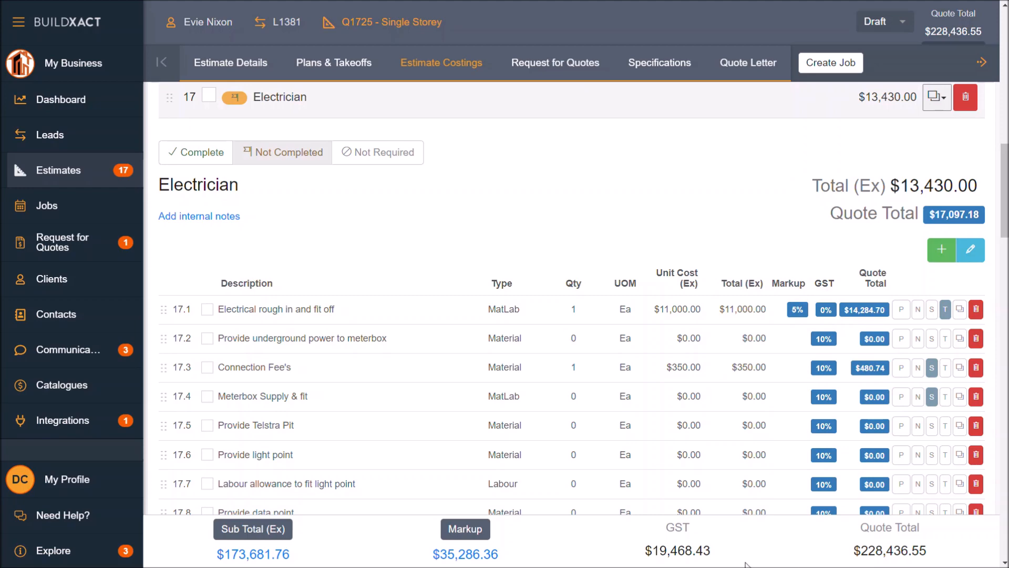
left_click_drag(650, 527, 725, 551)
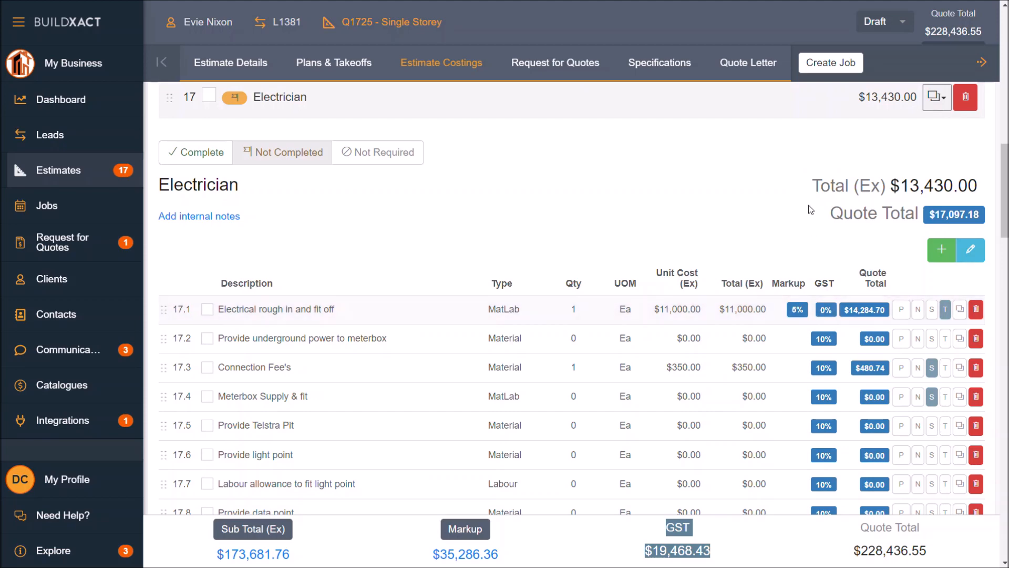
Step: Review the cost type breakdown behind the estimate's overall Sub Total (Ex), and close it
left_click(727, 234)
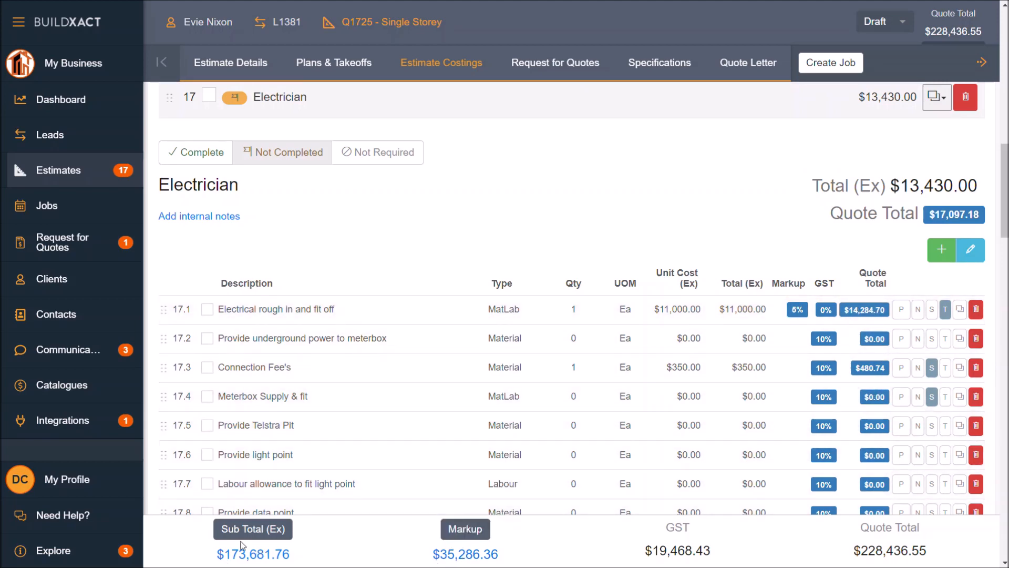
left_click(262, 558)
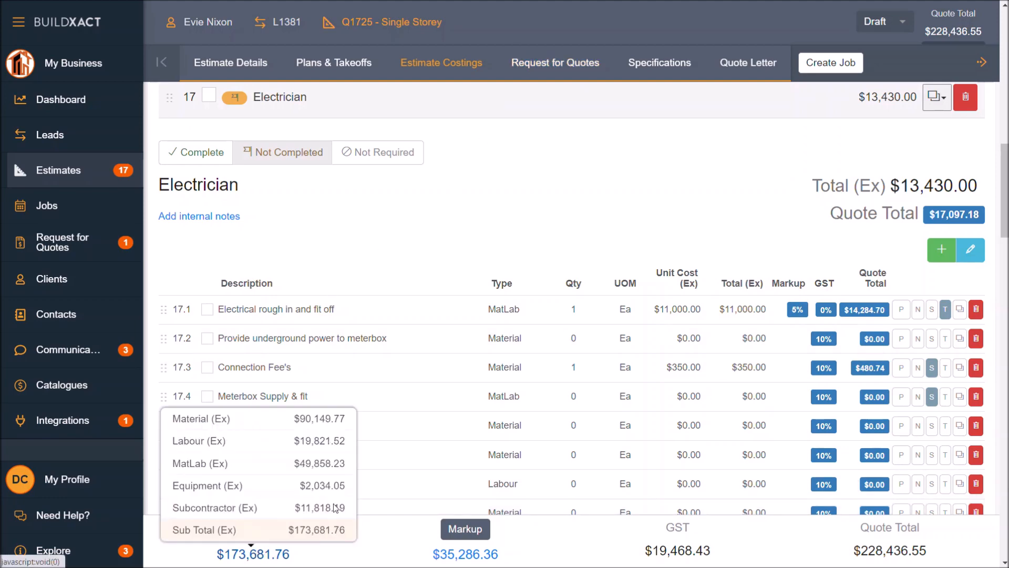
left_click(337, 252)
Step: Review the type breakdown for all items in the Electrician category, and clear the category selection
scroll(340, 250, "up", 1)
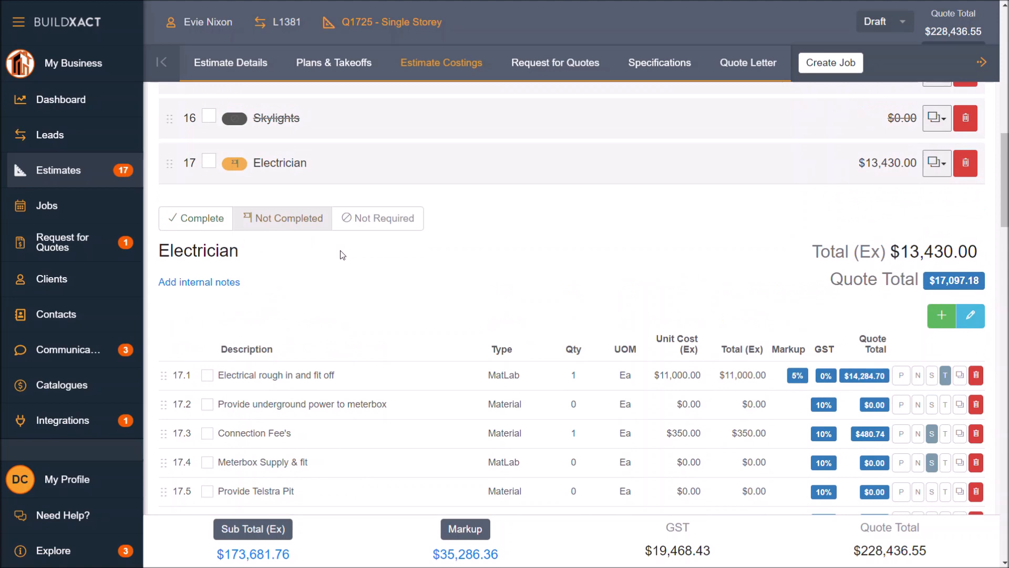
left_click(209, 164)
scroll(210, 165, "down", 1)
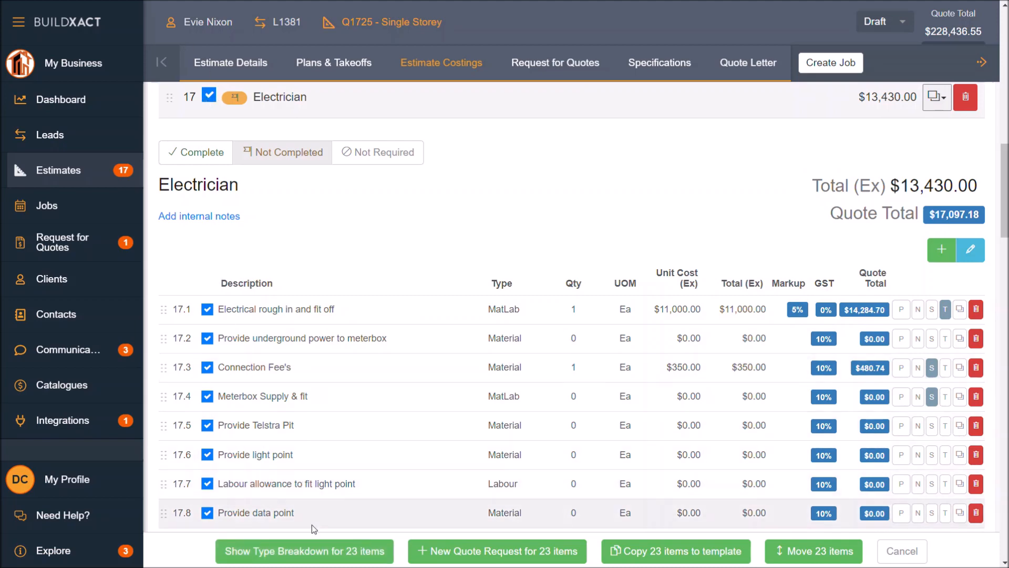
left_click(314, 552)
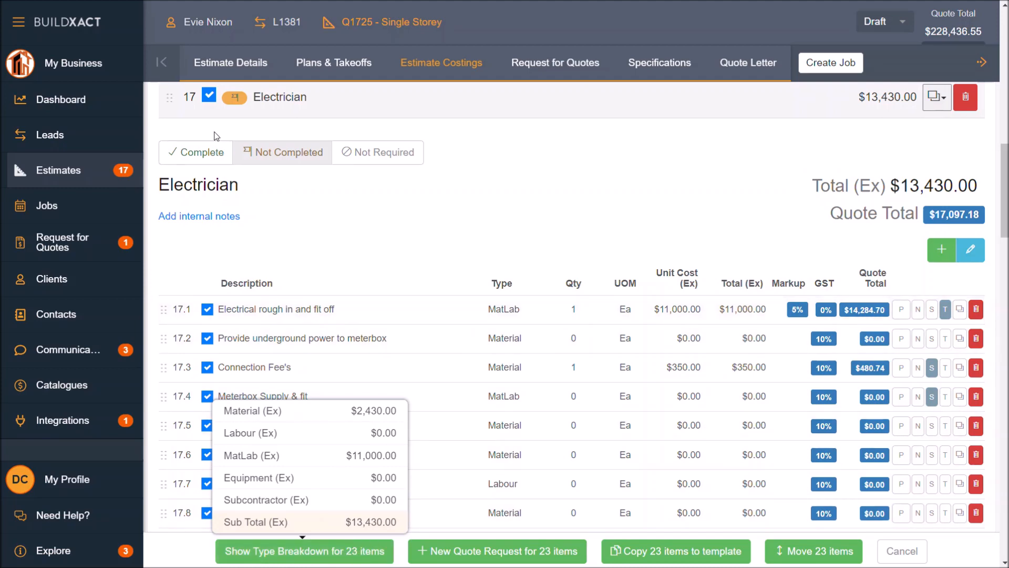
left_click(209, 96)
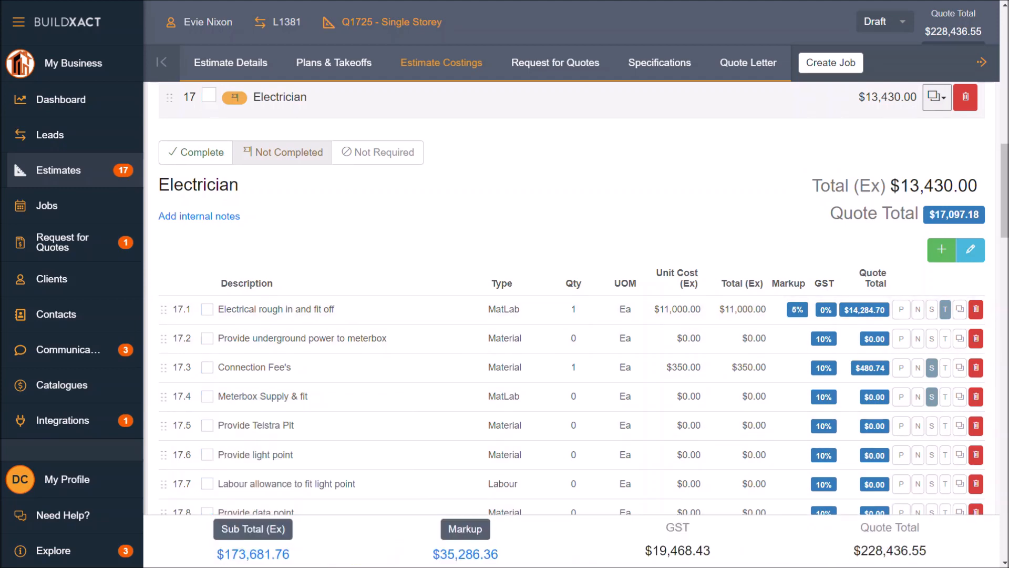